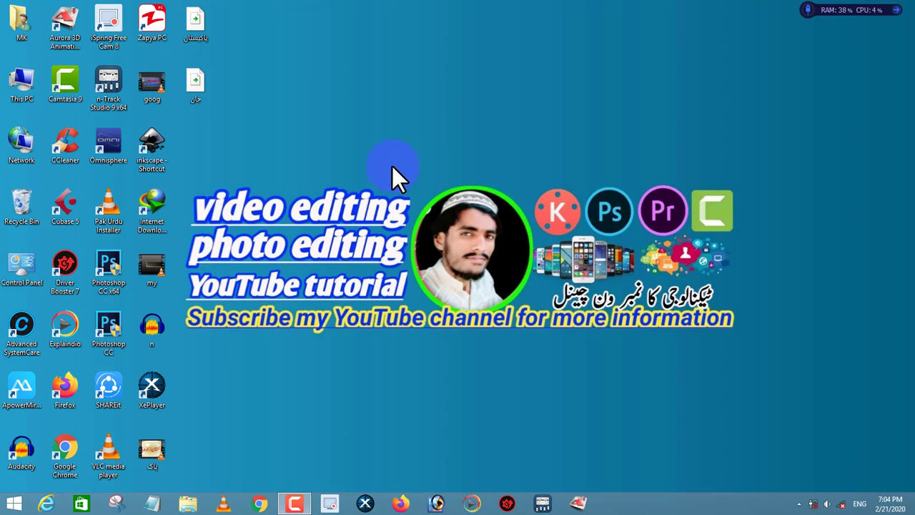
Refresh the desktop several times from its context menu
right_click(469, 144)
click(500, 176)
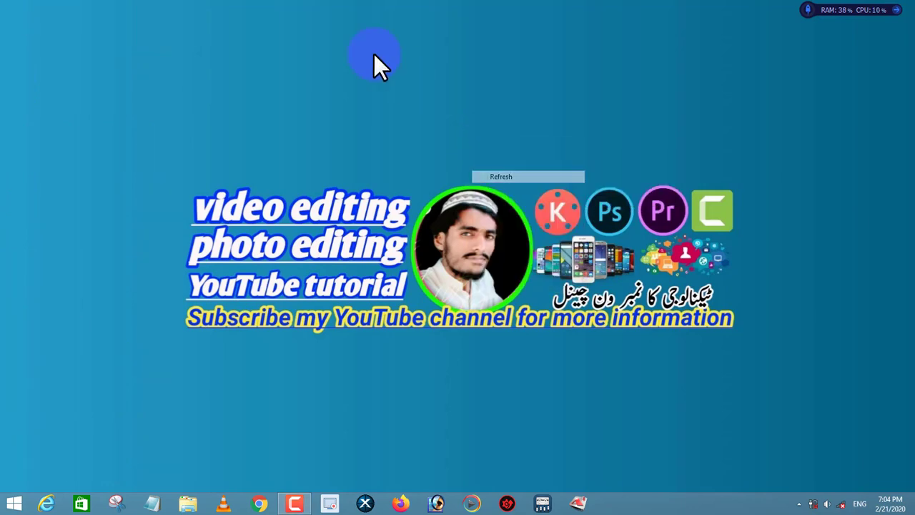
right_click(336, 41)
click(358, 69)
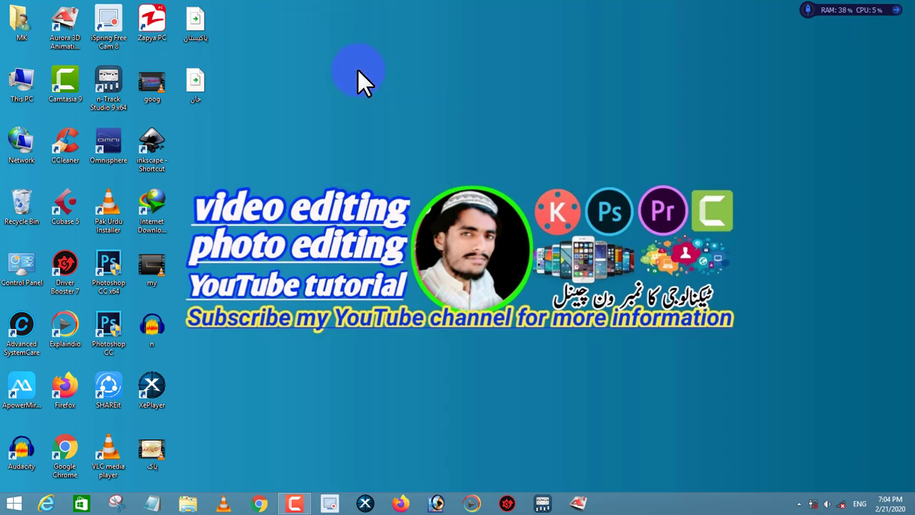
right_click(358, 70)
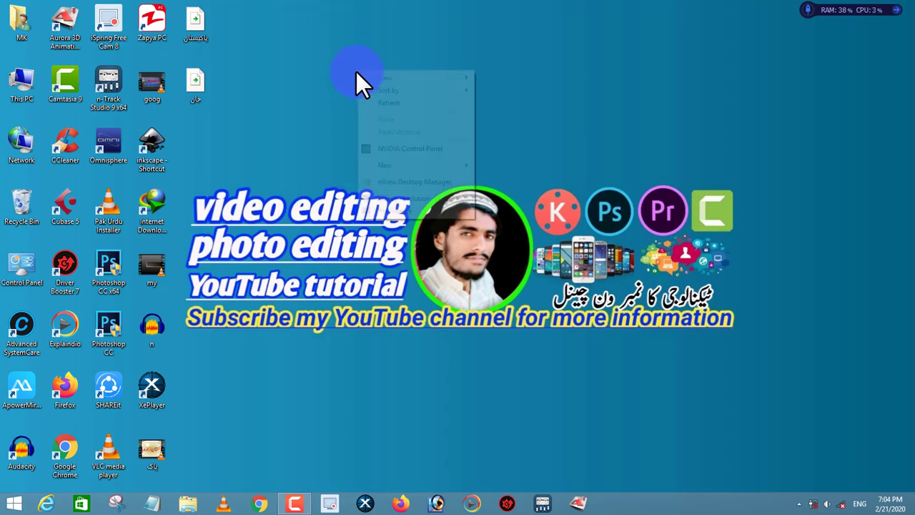
click(394, 102)
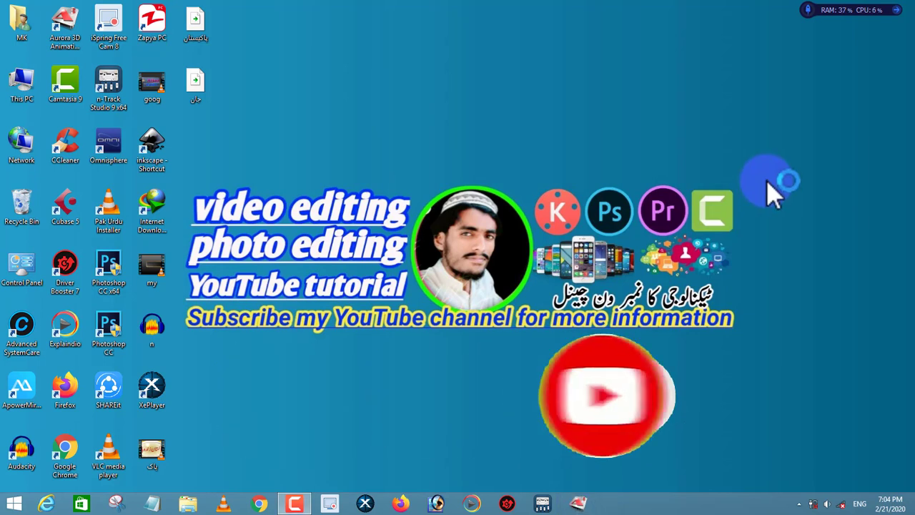
Launch Aurora 3D Animation Maker and scroll through its Animation templates
right_click(749, 102)
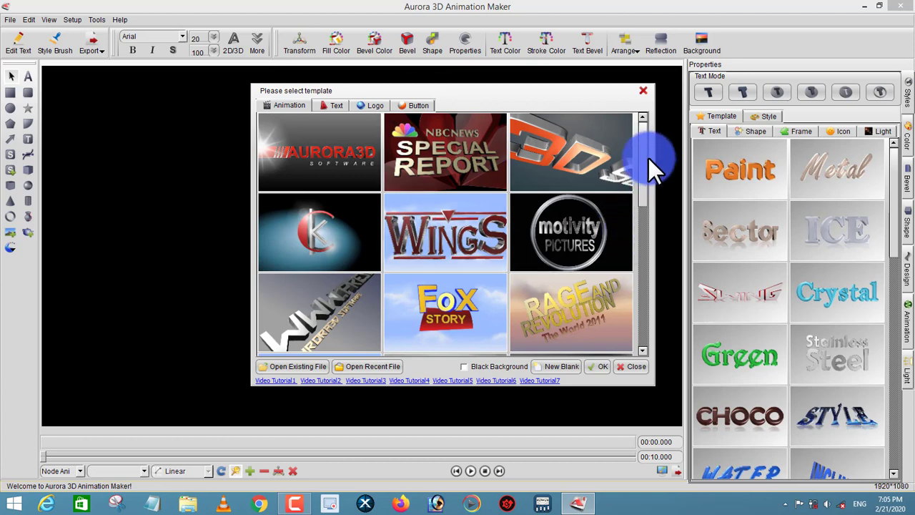
drag(644, 142, 635, 302)
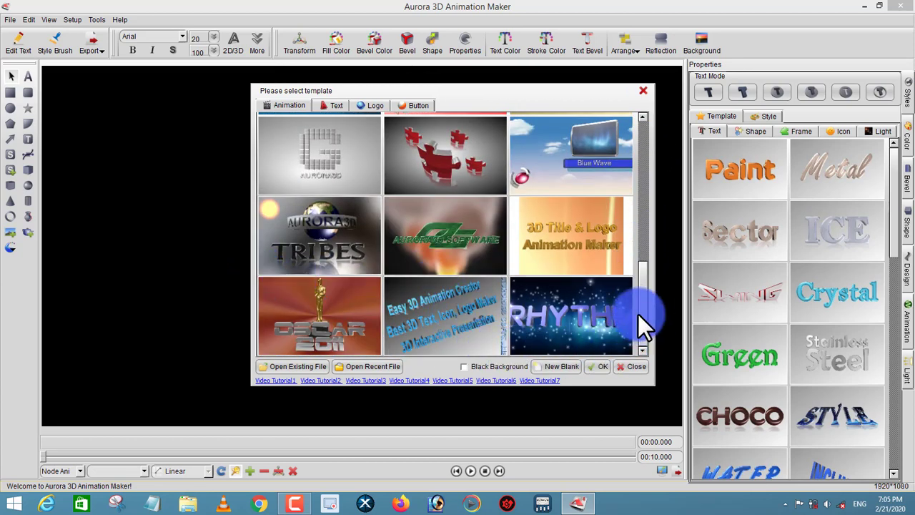
drag(640, 310, 672, 151)
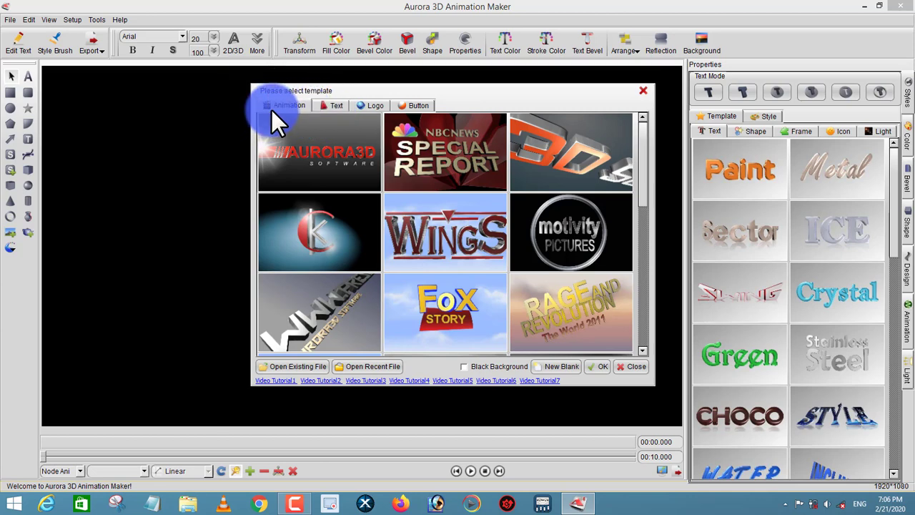
click(344, 103)
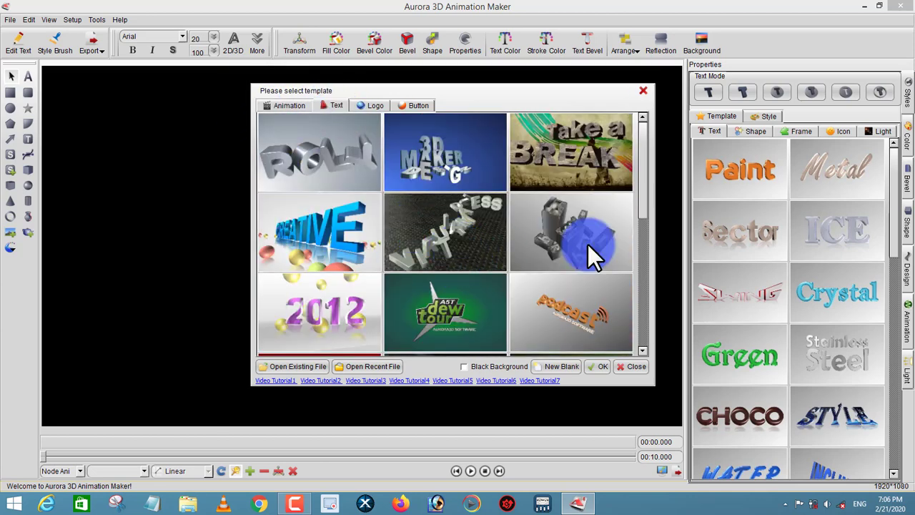
mouse_move(644, 155)
mouse_down()
mouse_move(624, 327)
mouse_move(652, 113)
mouse_move(614, 274)
mouse_move(636, 326)
mouse_move(684, 179)
mouse_move(650, 194)
mouse_move(636, 161)
mouse_up()
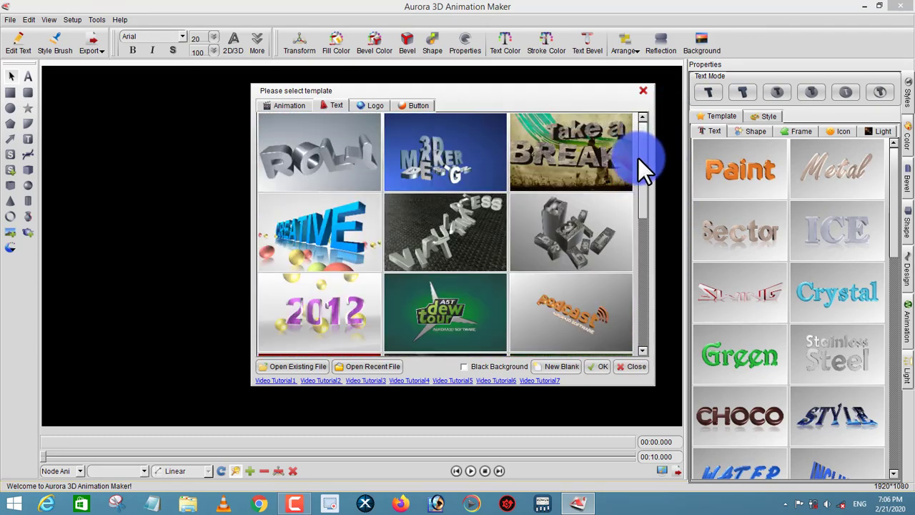
click(370, 104)
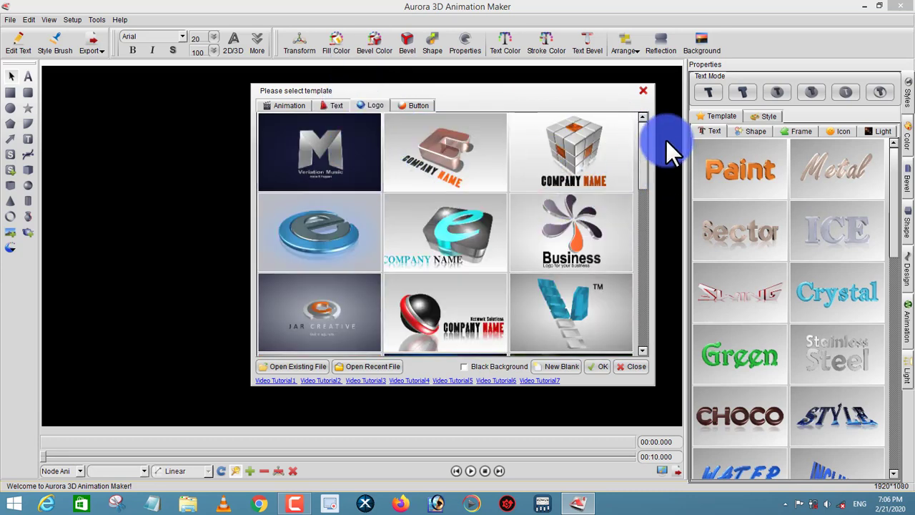
drag(642, 136, 626, 336)
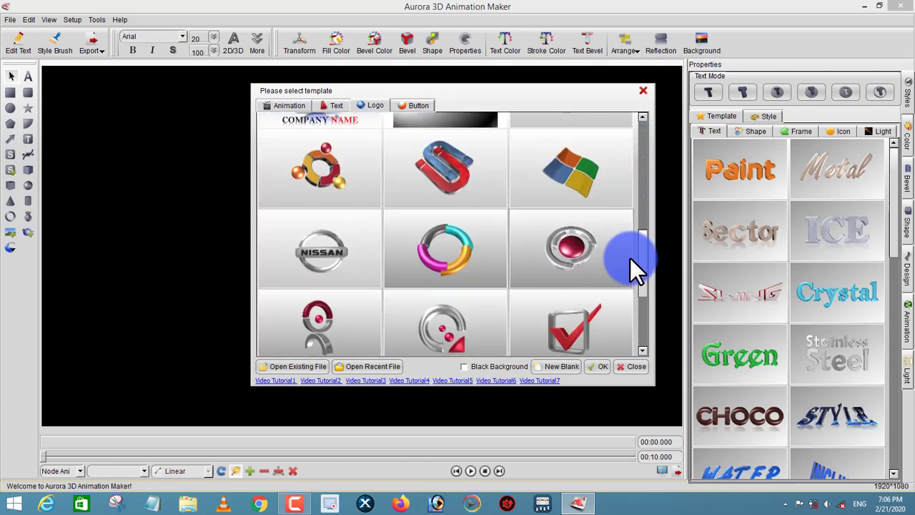
drag(632, 293, 656, 141)
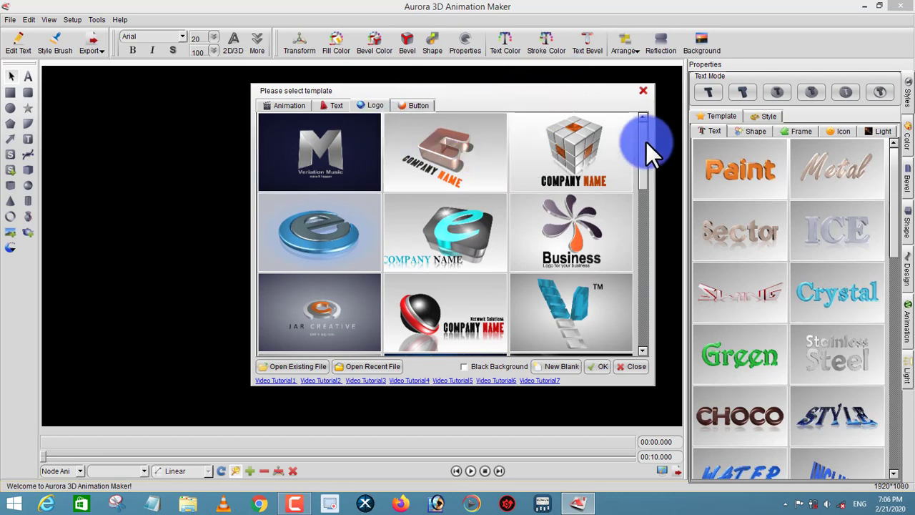
click(422, 105)
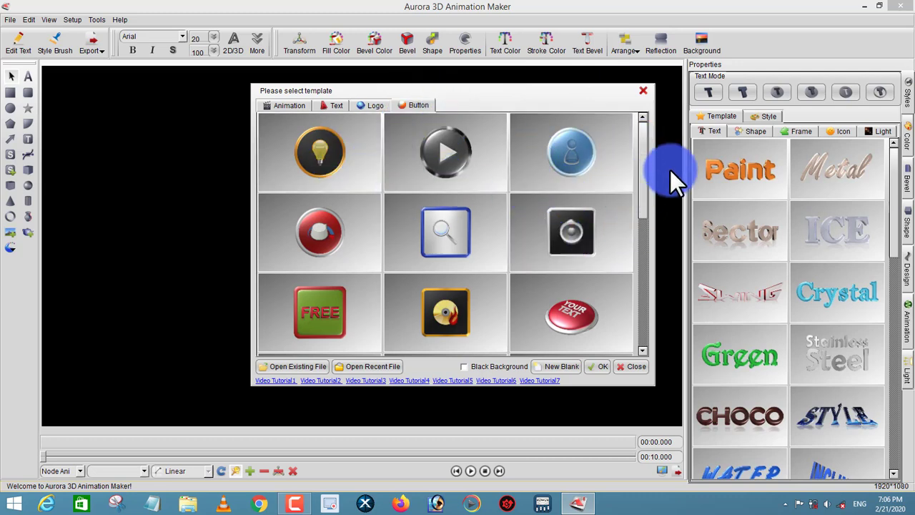
drag(646, 143, 615, 278)
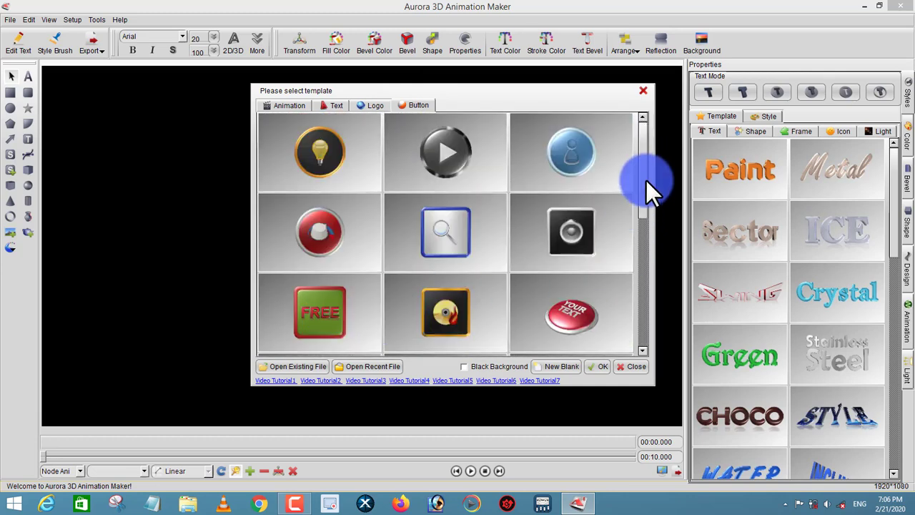
drag(638, 197, 661, 90)
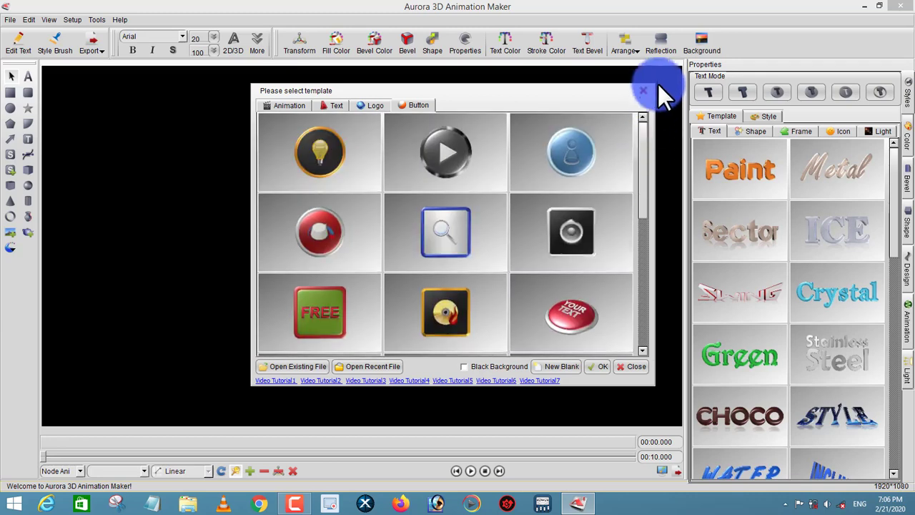
click(272, 105)
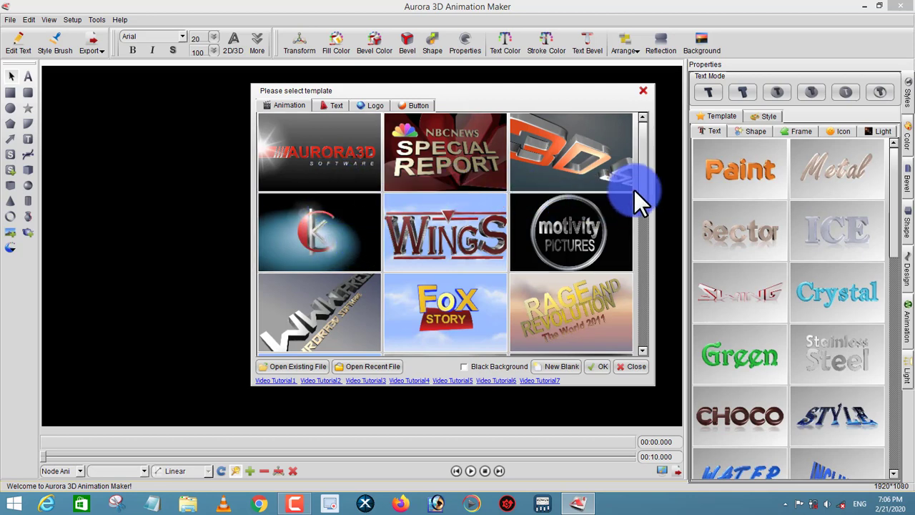
Load the red Aurora3D animation template and play its 12-second preview
mouse_move(646, 133)
mouse_down()
mouse_move(650, 124)
mouse_move(649, 185)
mouse_move(612, 94)
mouse_up()
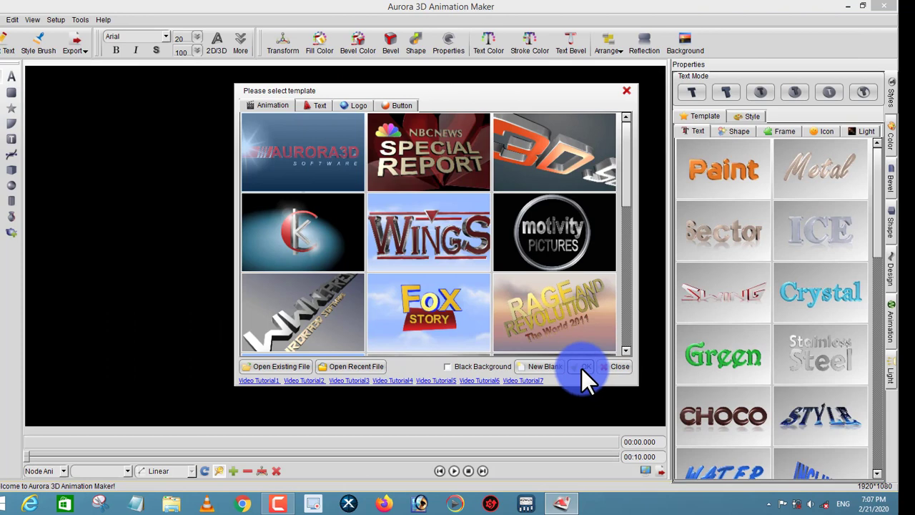
click(581, 368)
click(633, 458)
text(2)
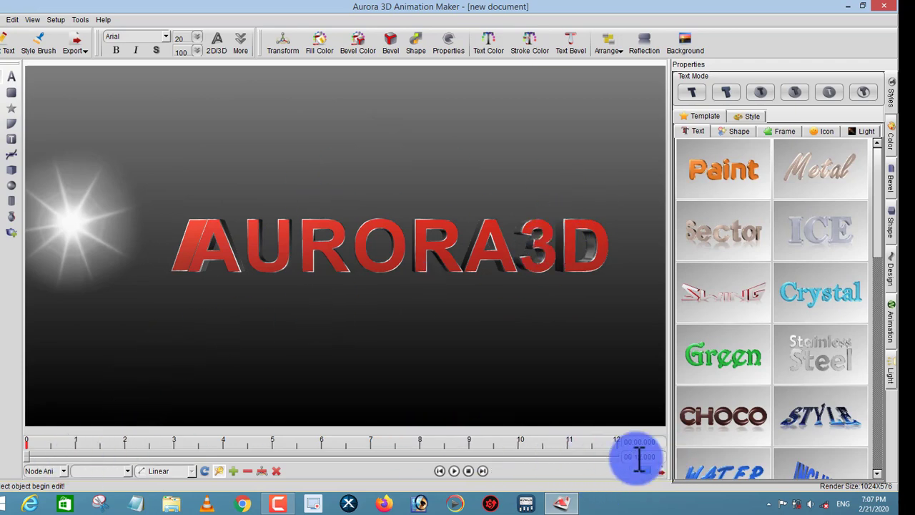
click(454, 470)
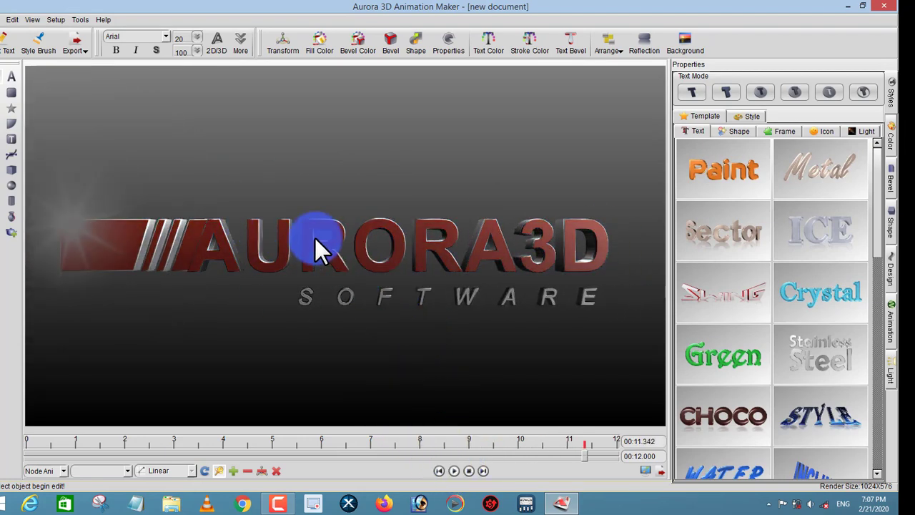
Replace the AURORA3D title text with 'Aijaz.edits'
click(322, 242)
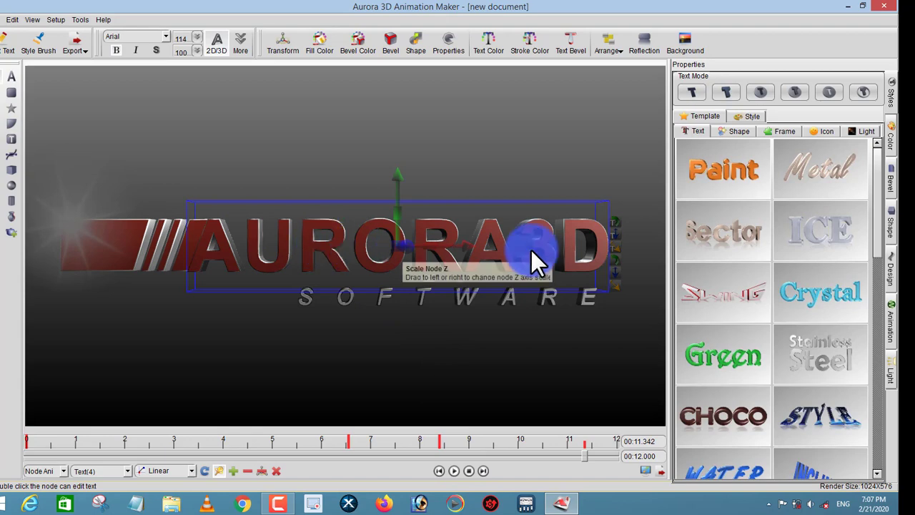
click(538, 245)
double_click(537, 245)
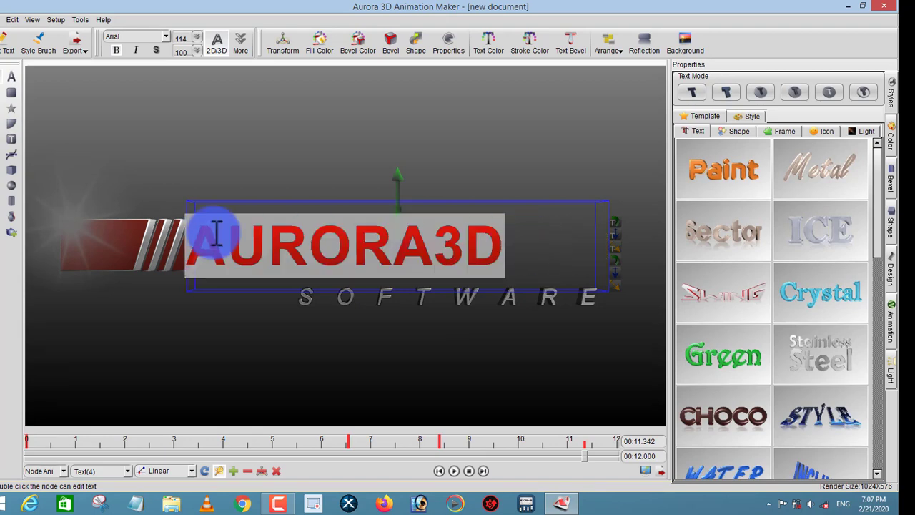
drag(595, 246, 188, 242)
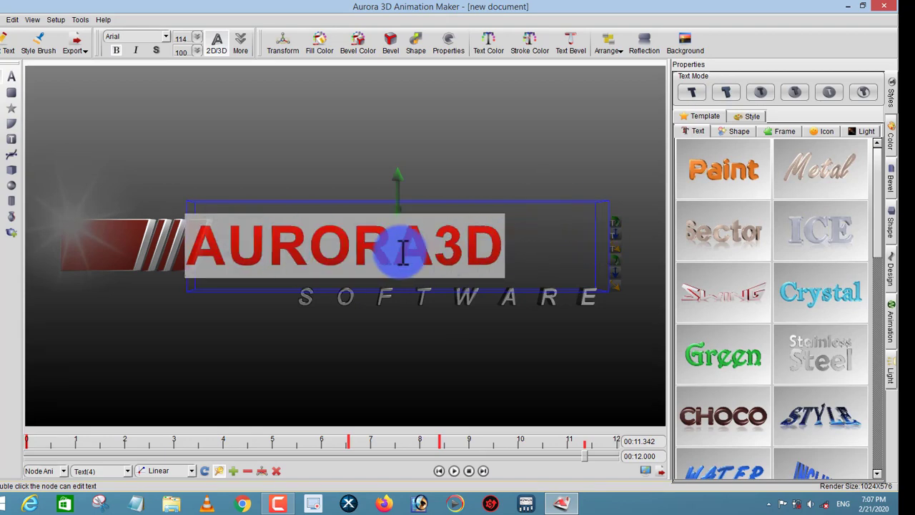
click(183, 240)
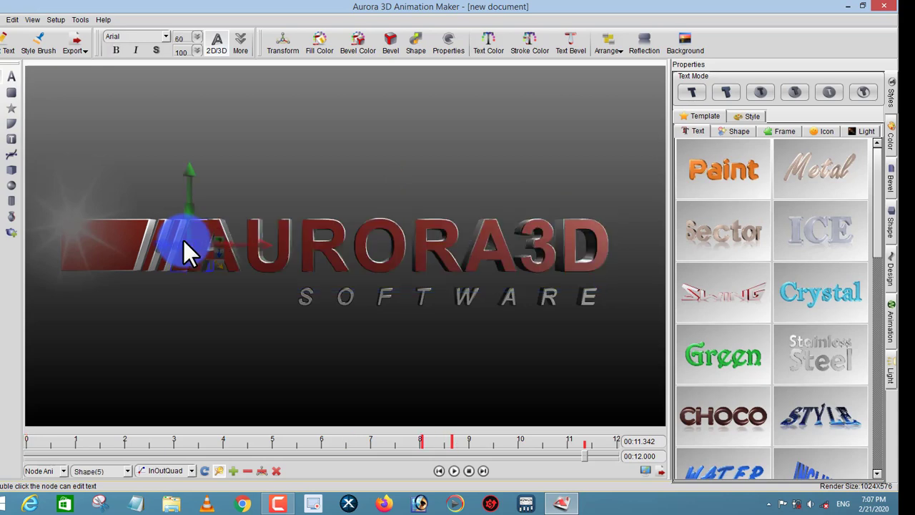
click(419, 218)
click(433, 256)
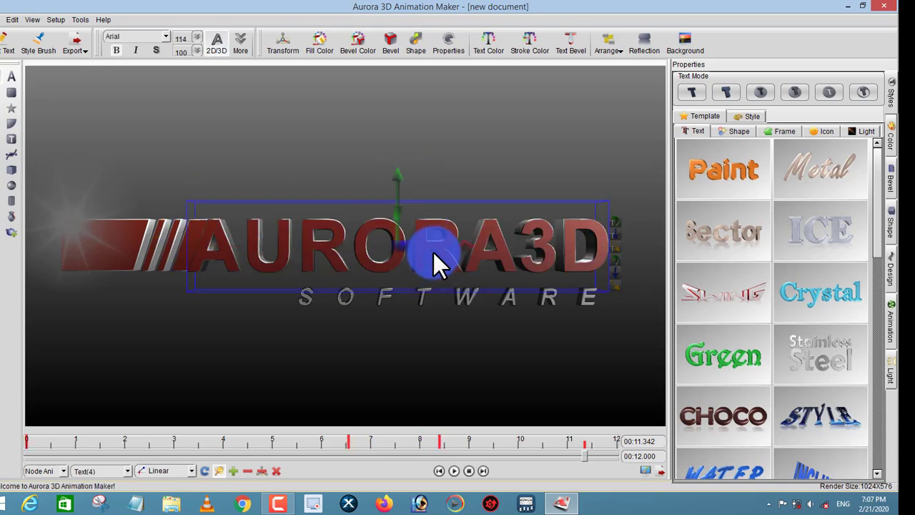
double_click(517, 261)
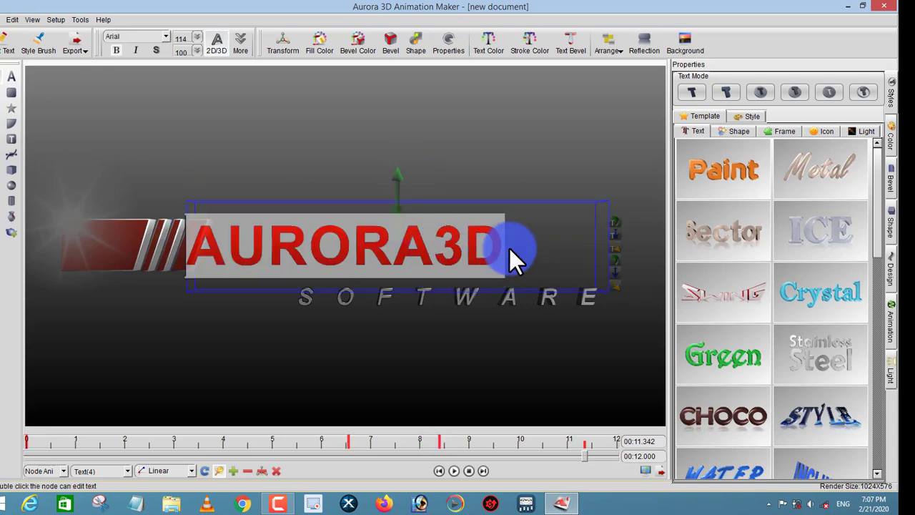
key(ctrl+a)
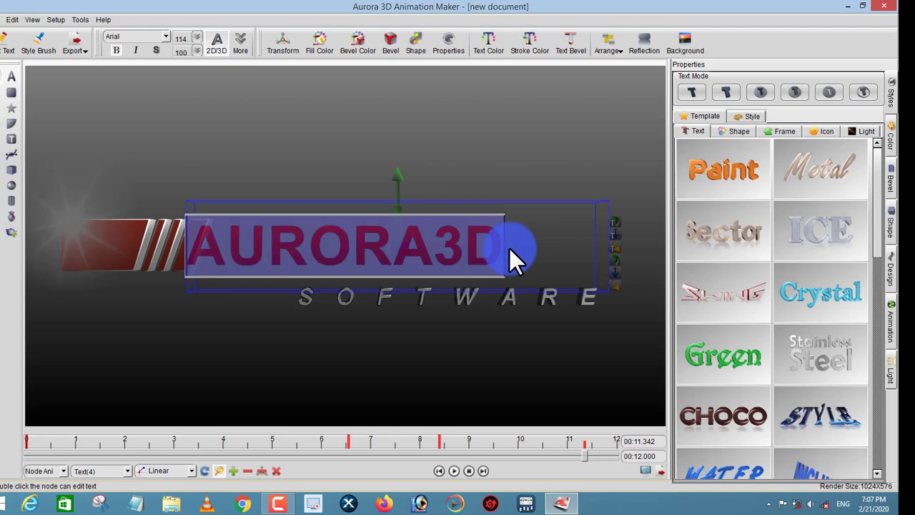
key(BackSpace)
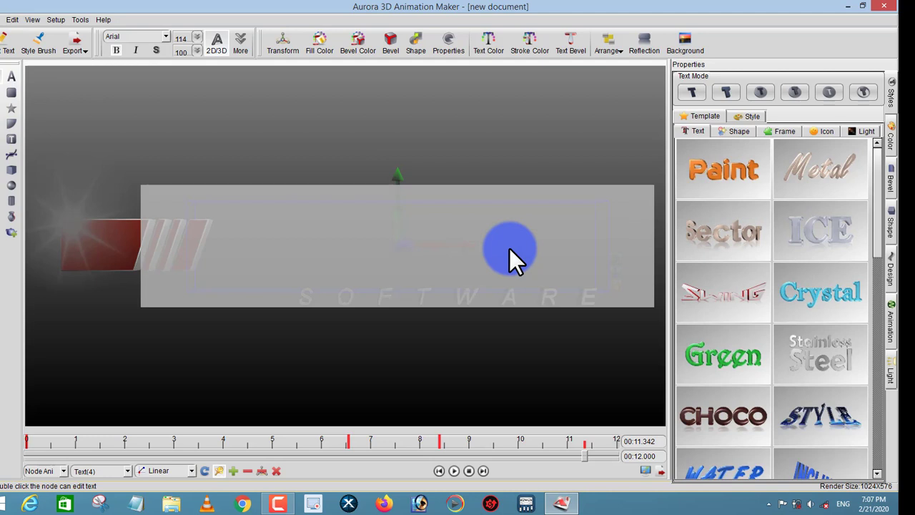
text(Aija)
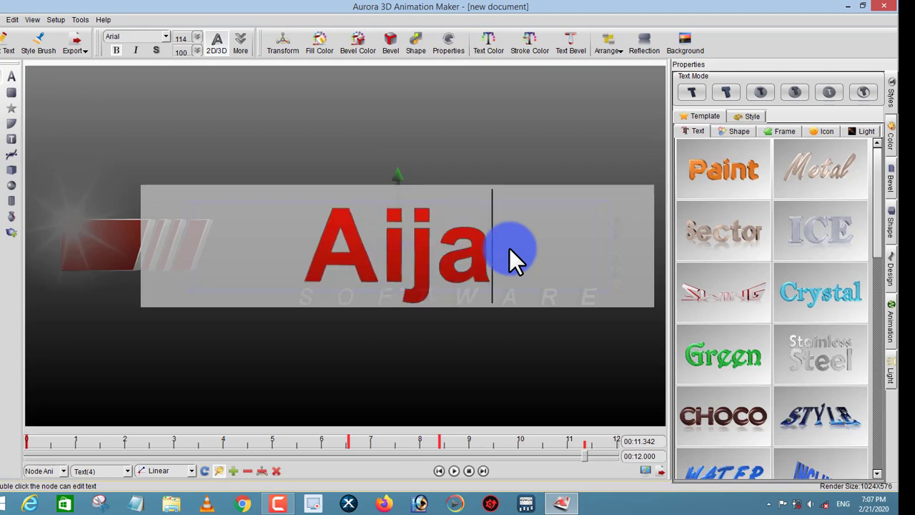
text(z)
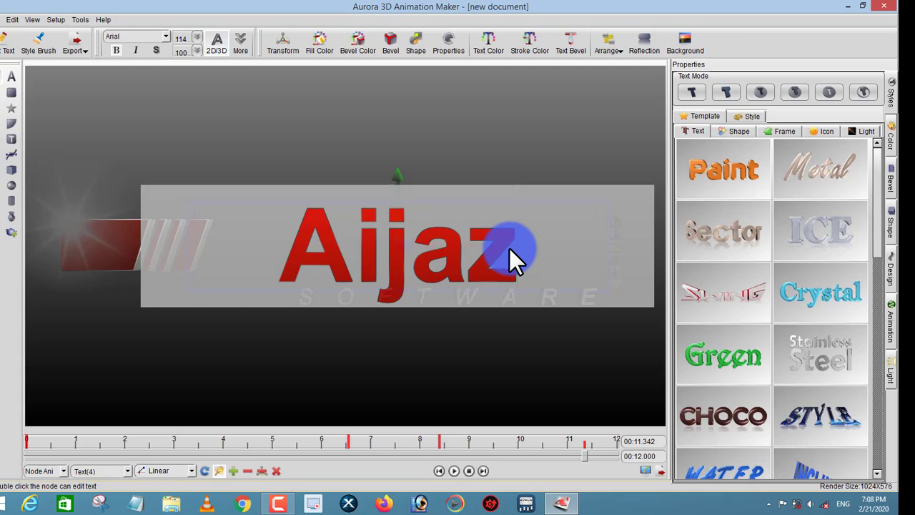
text(.ed)
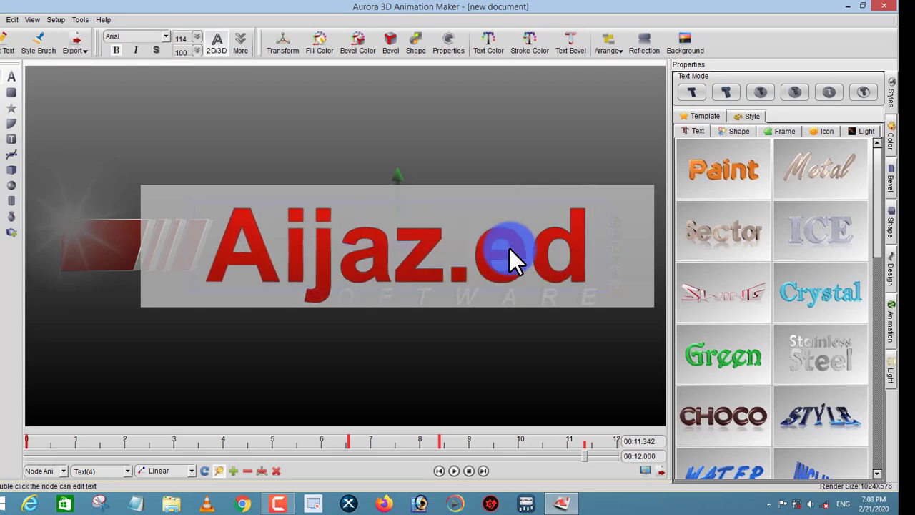
text(its)
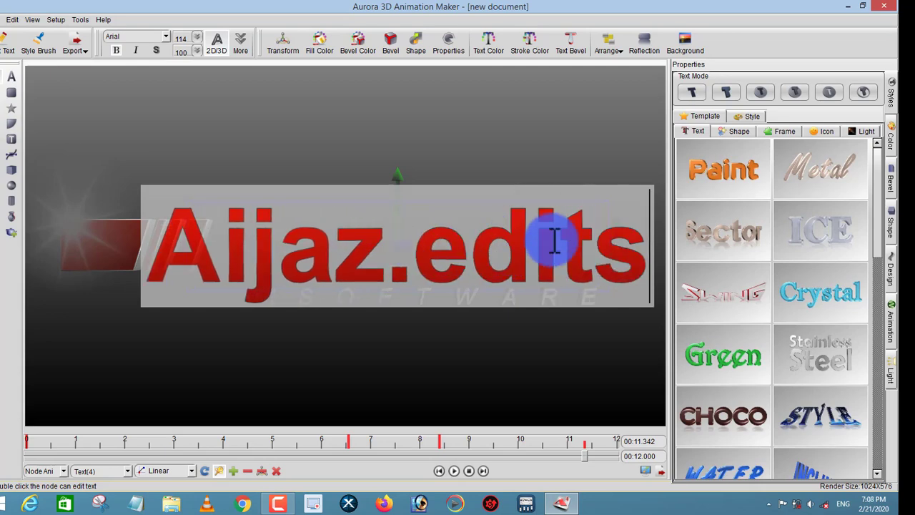
click(492, 178)
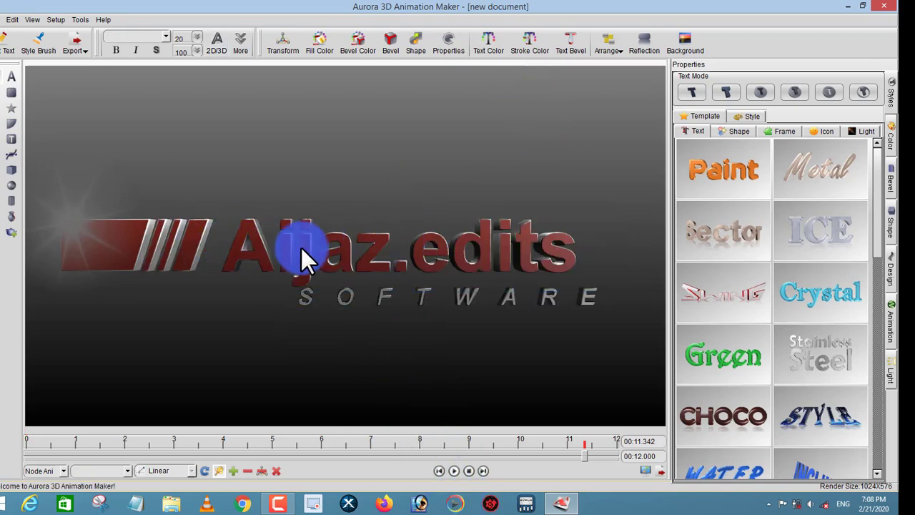
Nudge the Aijaz.edits title slightly right and down, then preview the animation
click(326, 248)
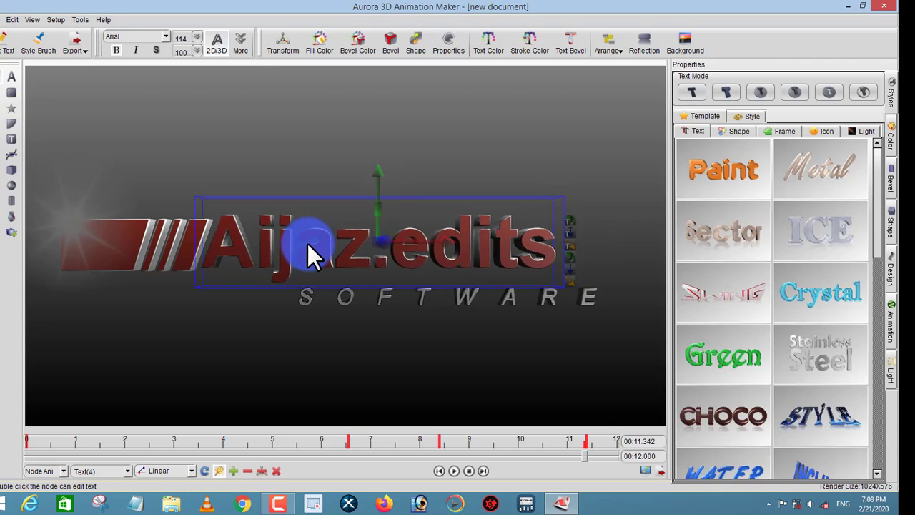
drag(308, 245, 316, 252)
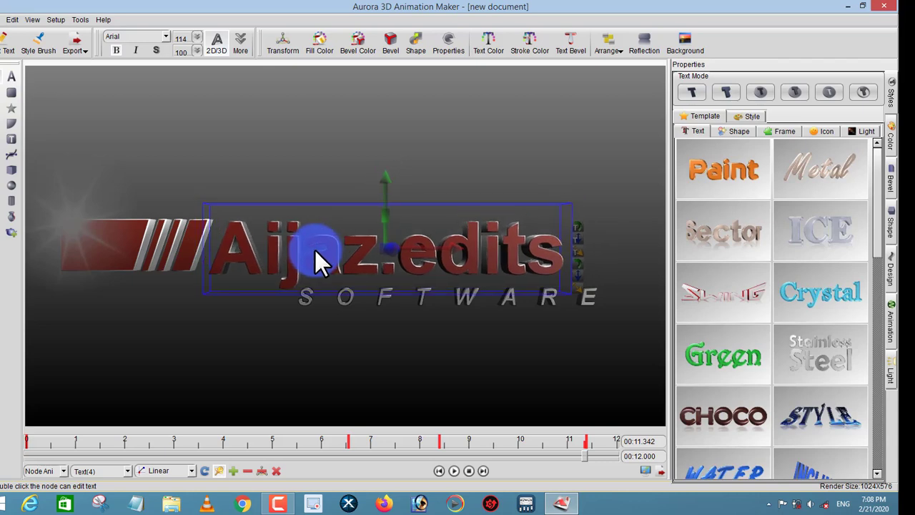
click(429, 152)
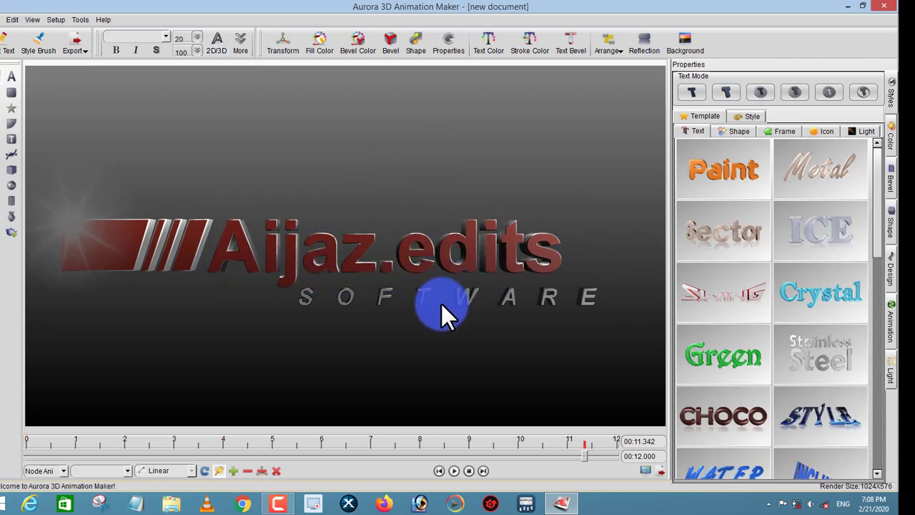
click(454, 470)
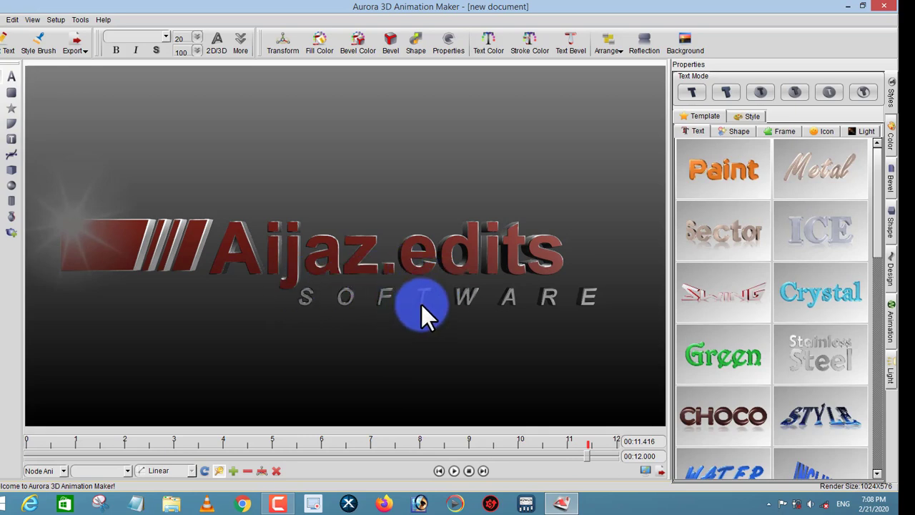
Change the SOFTWARE subtitle text to 'Subscribe'
click(459, 302)
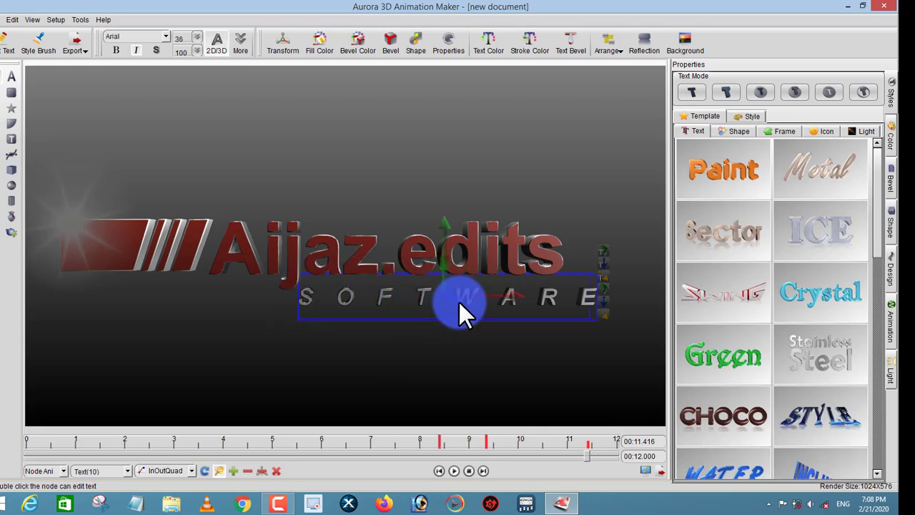
double_click(547, 304)
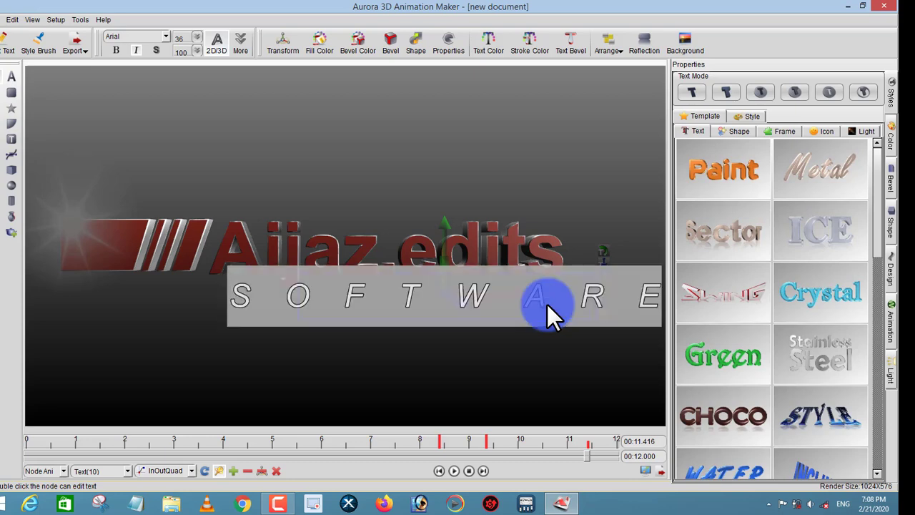
key(ctrl+a)
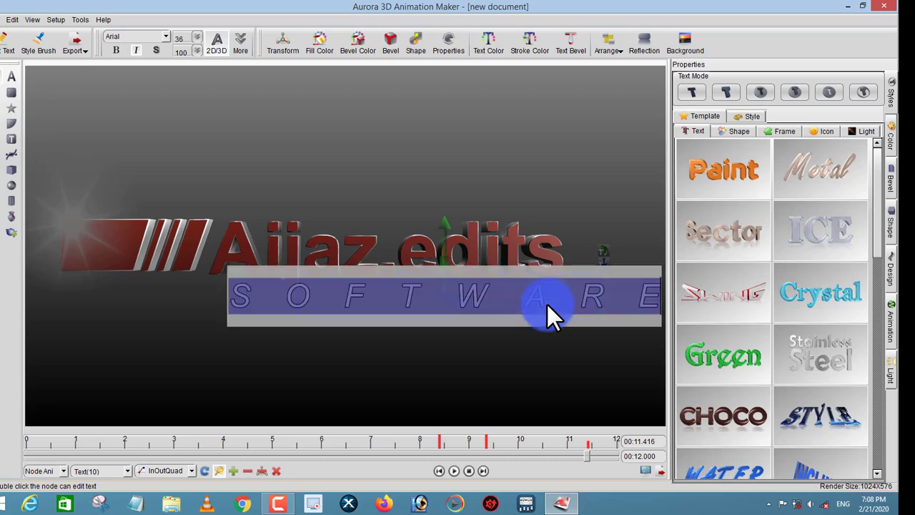
key(BackSpace)
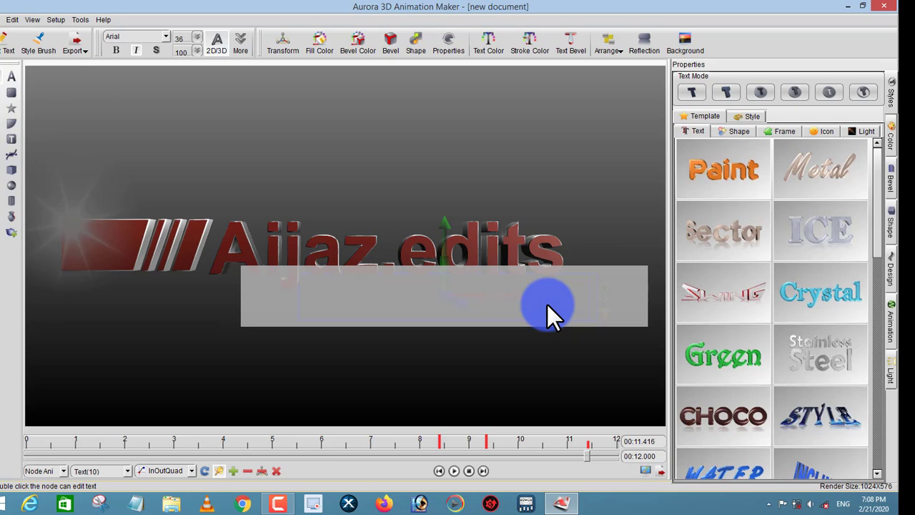
text(S)
text(ubsc)
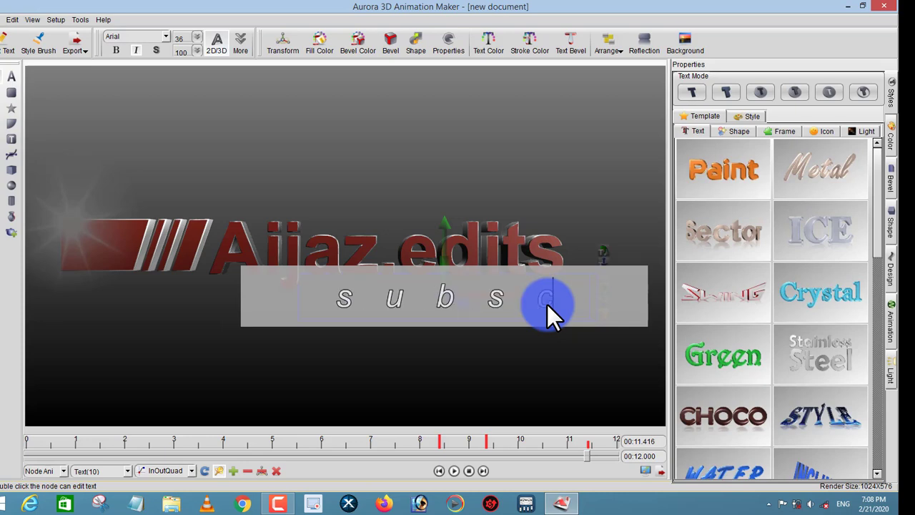
text(ri)
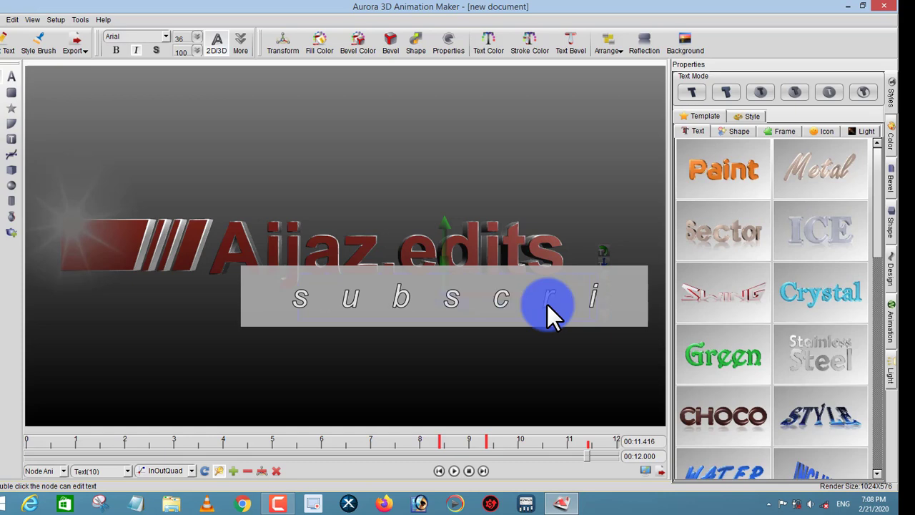
text(be)
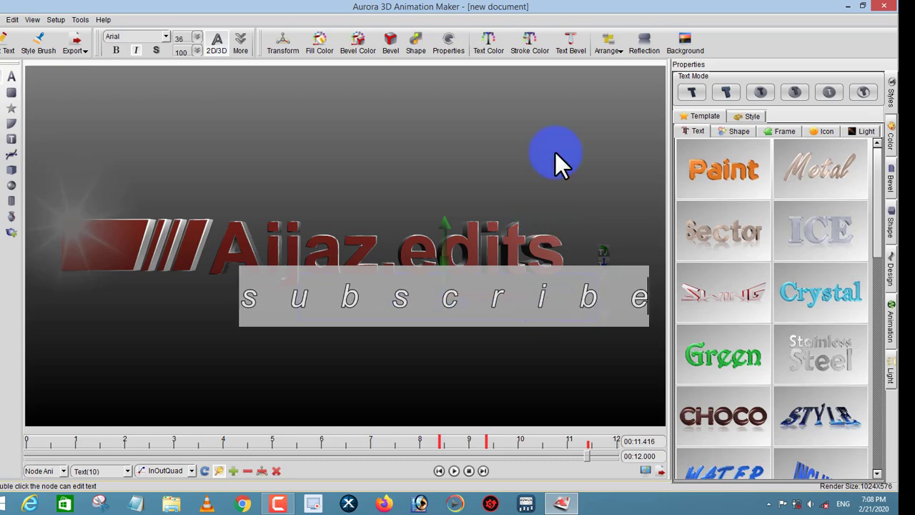
click(555, 97)
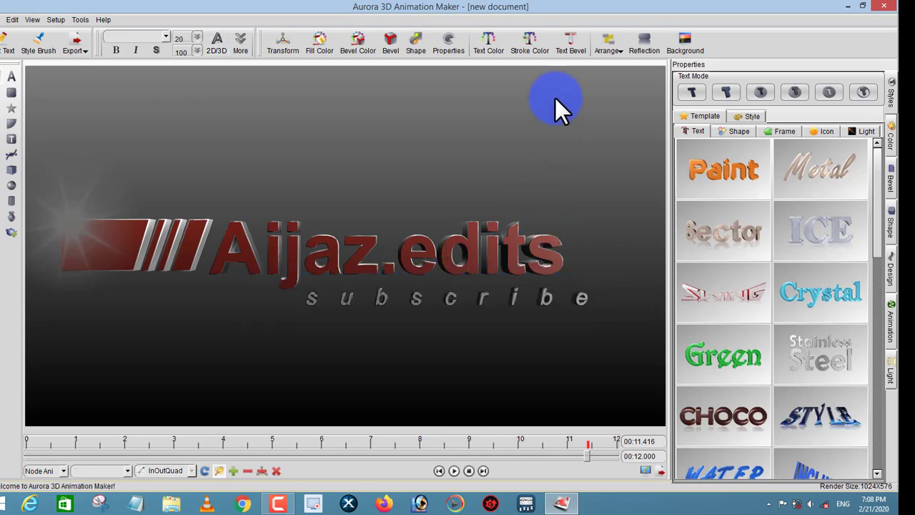
Set the subscribe subtitle's font to Arial Black
click(466, 301)
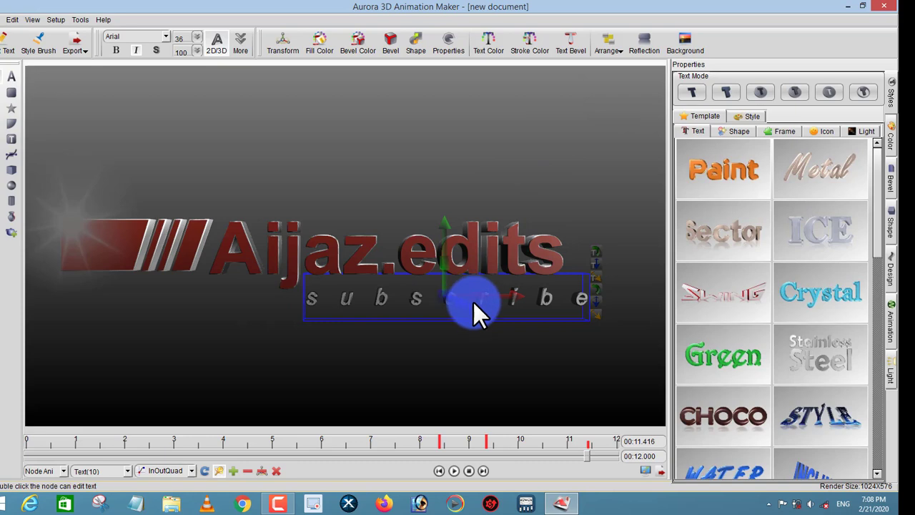
double_click(545, 304)
key(ctrl+a)
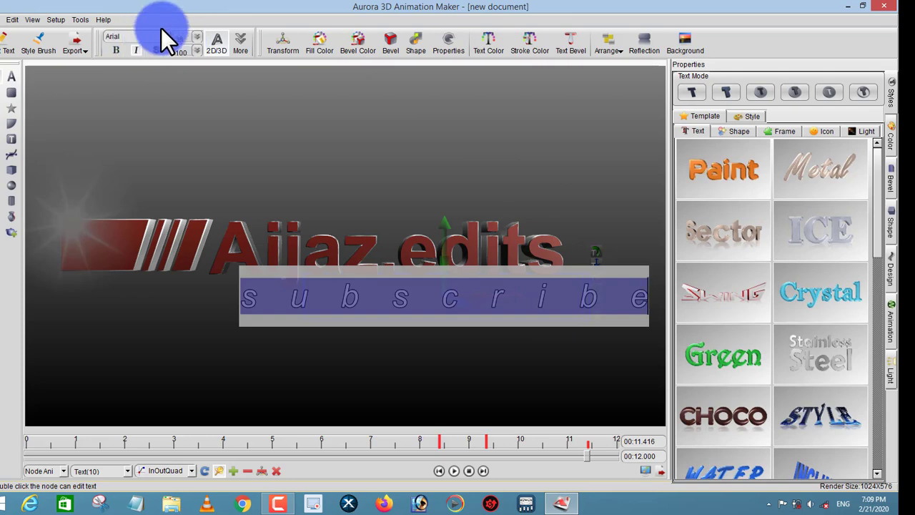
key(Down)
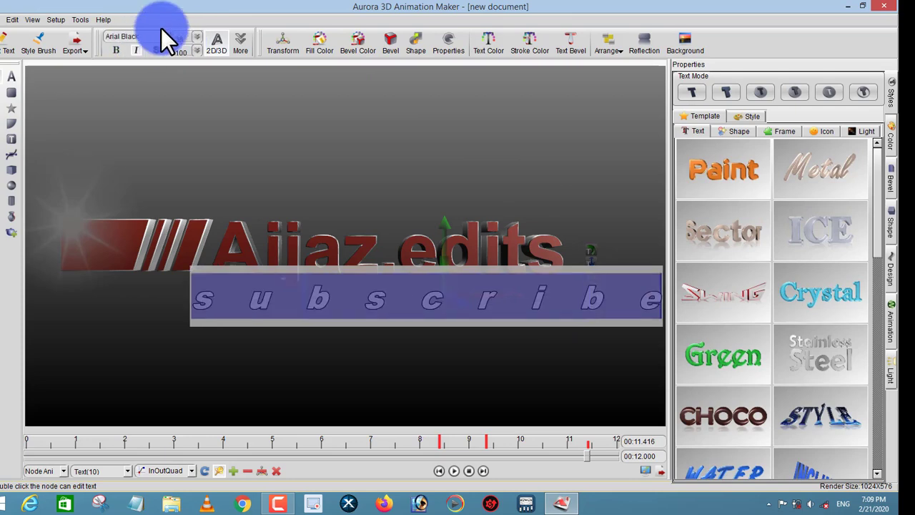
key(Down)
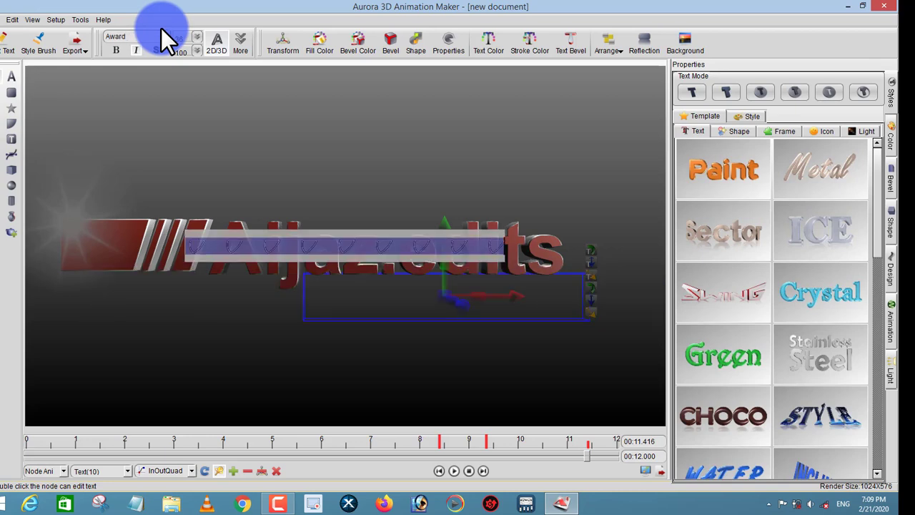
key(Up)
key(Up)
key(Up)
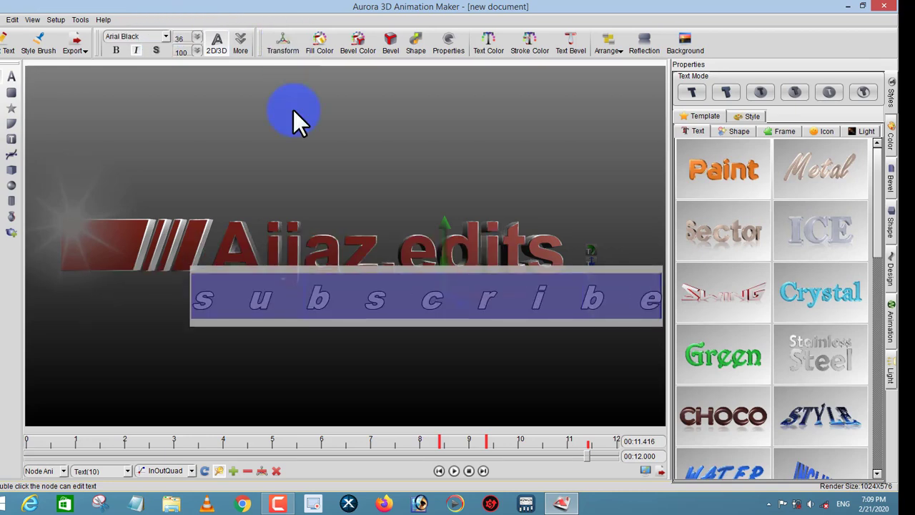
click(293, 110)
Shift the subscribe subtitle slightly left beneath the title
click(362, 289)
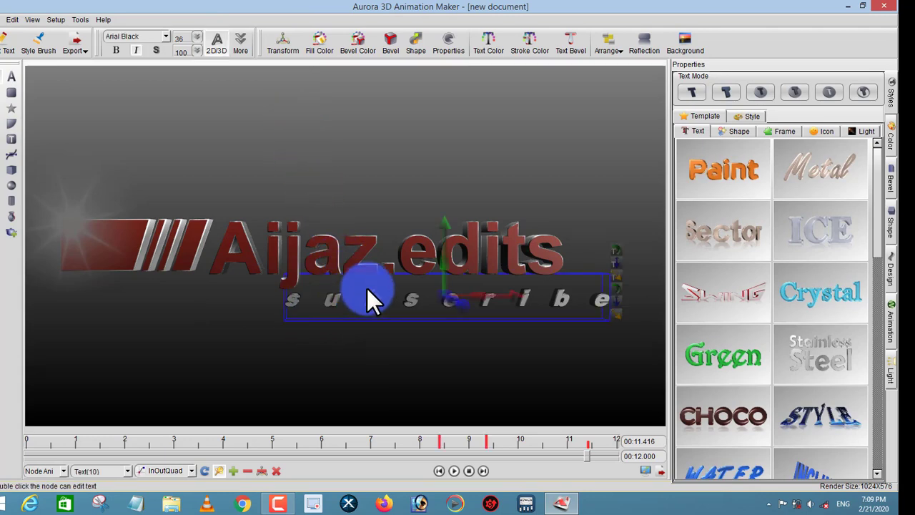
drag(360, 297, 349, 296)
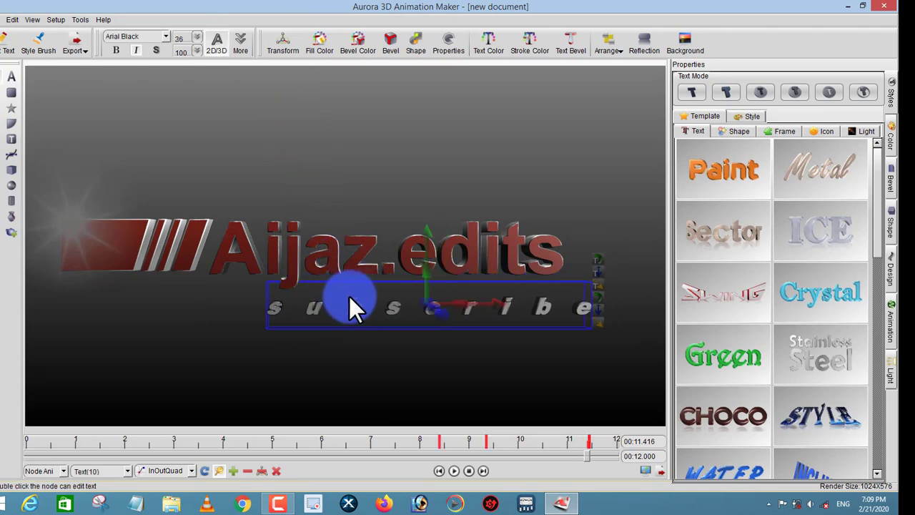
click(404, 175)
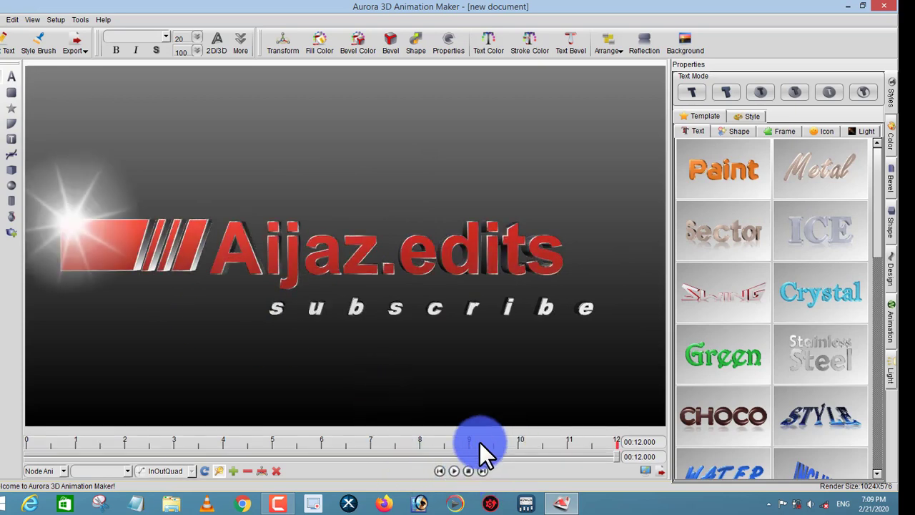
click(454, 470)
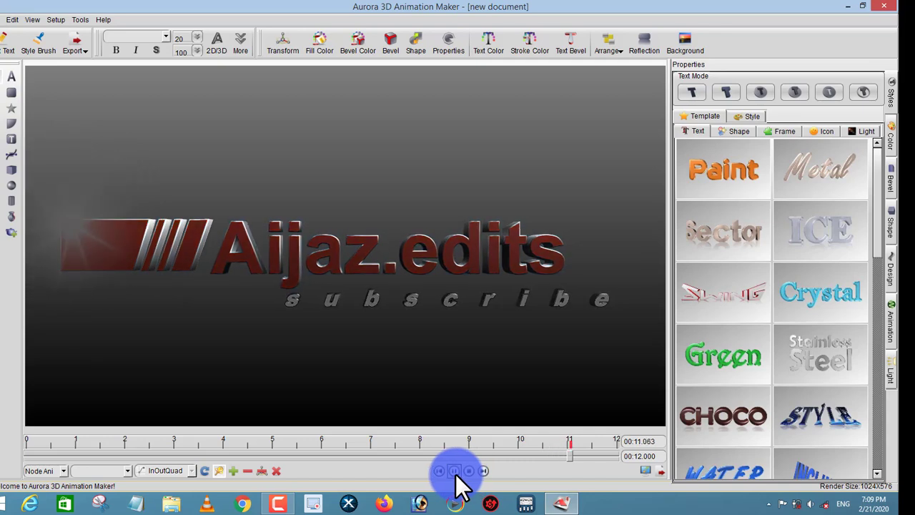
click(469, 472)
click(461, 474)
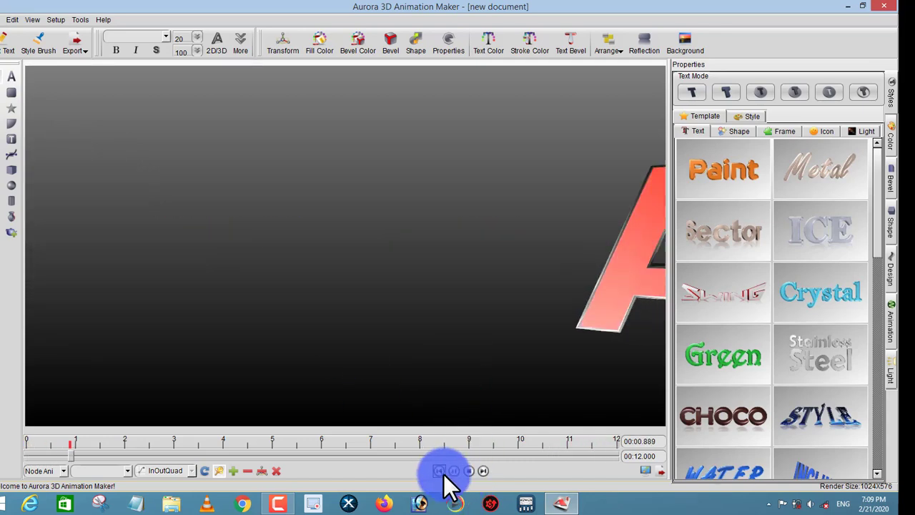
click(454, 471)
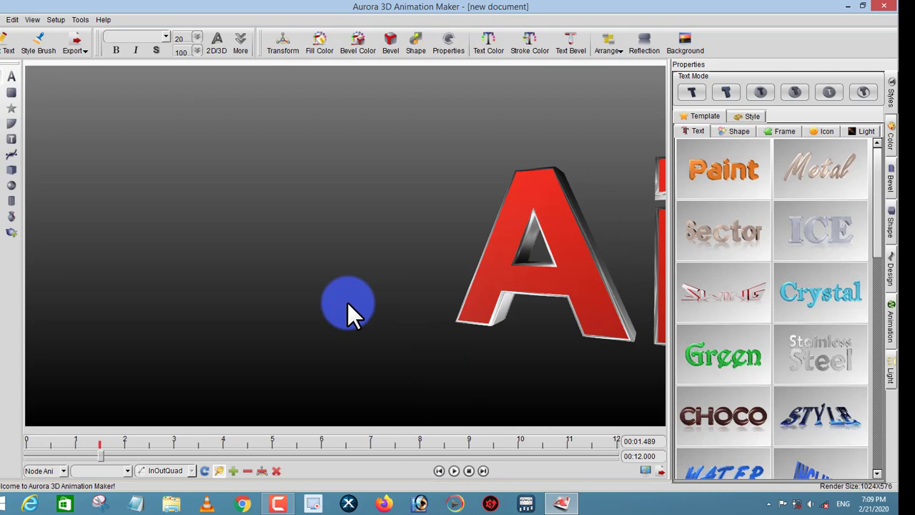
click(682, 43)
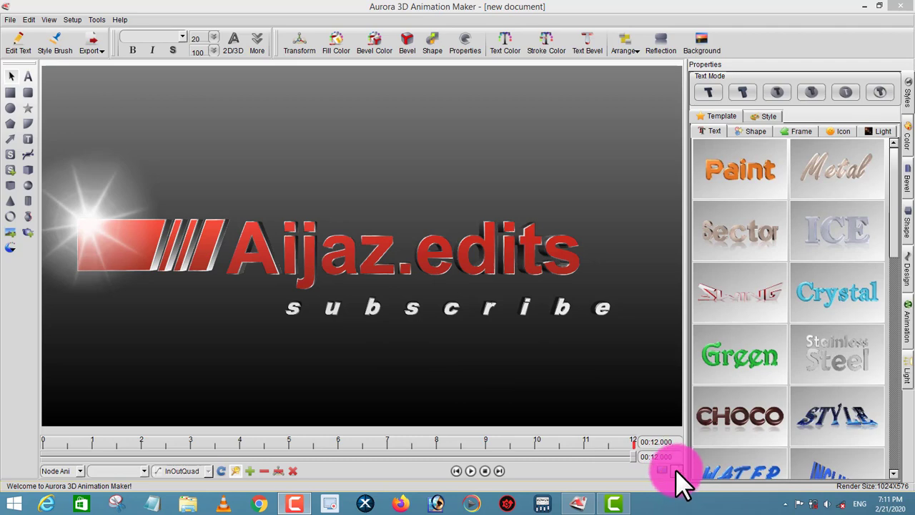
Change the export size to a width of 1080 and a height of 720
click(678, 469)
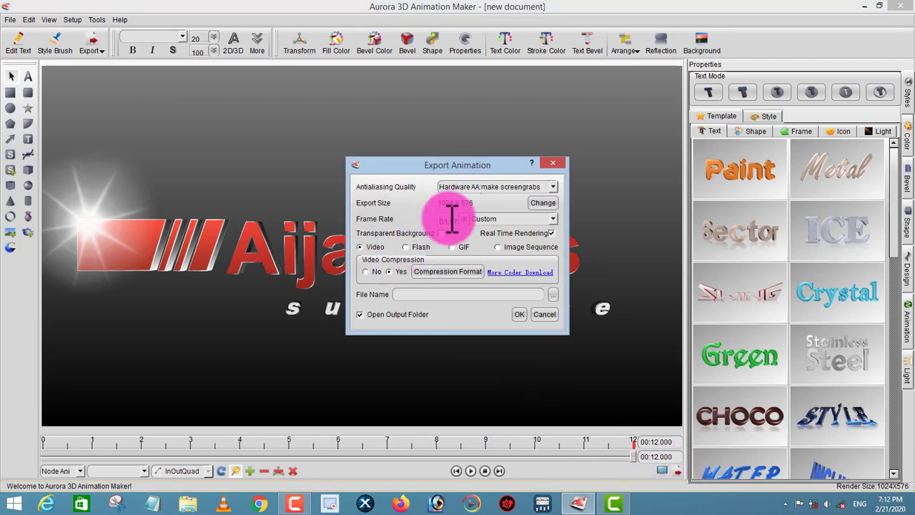
click(535, 204)
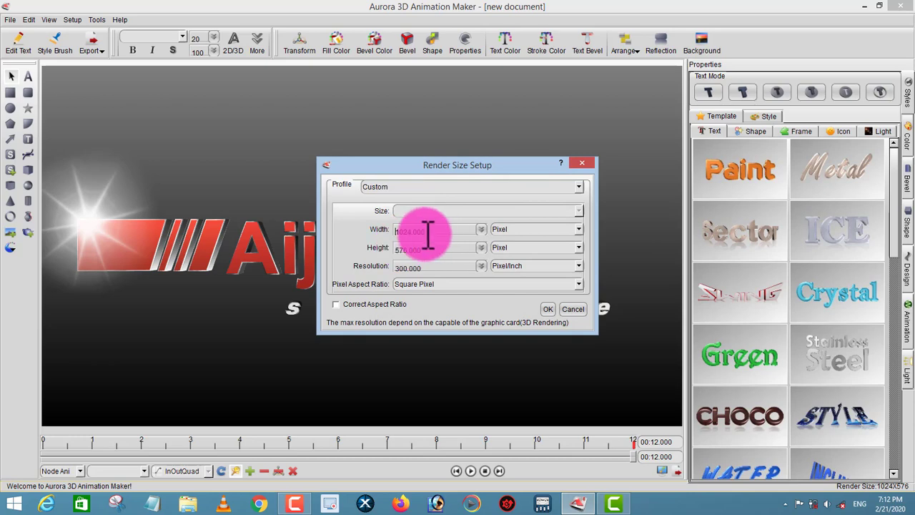
drag(427, 233, 394, 231)
text(1080)
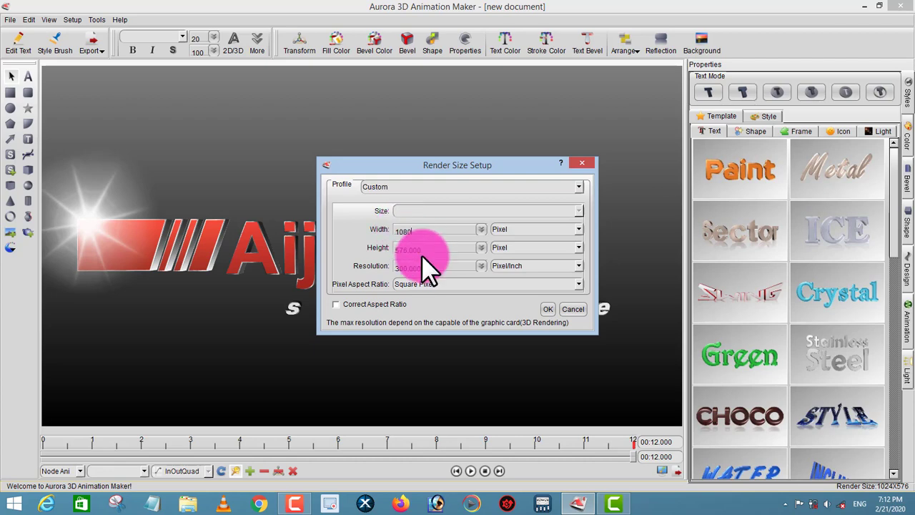
drag(433, 249, 395, 249)
key(BackSpace)
text(720)
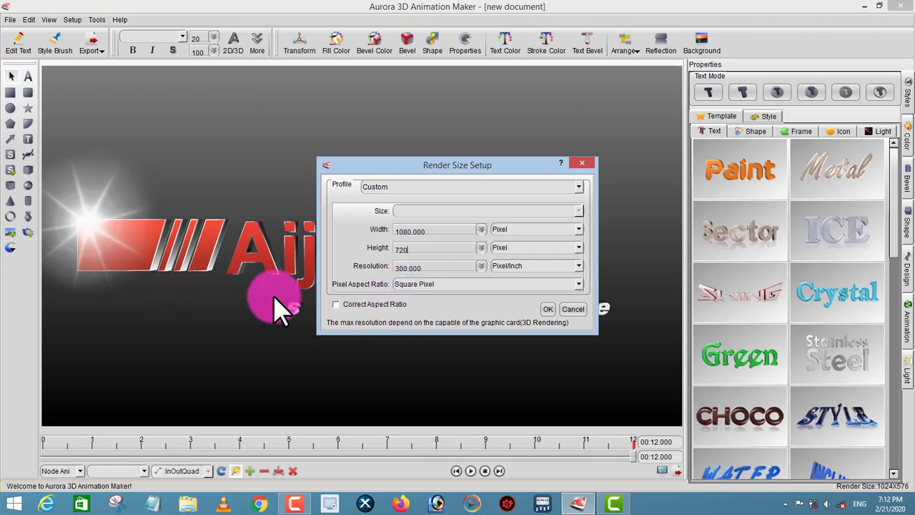
Confirm the 1080 x 720 size and export the video with file name 'intro'
click(552, 305)
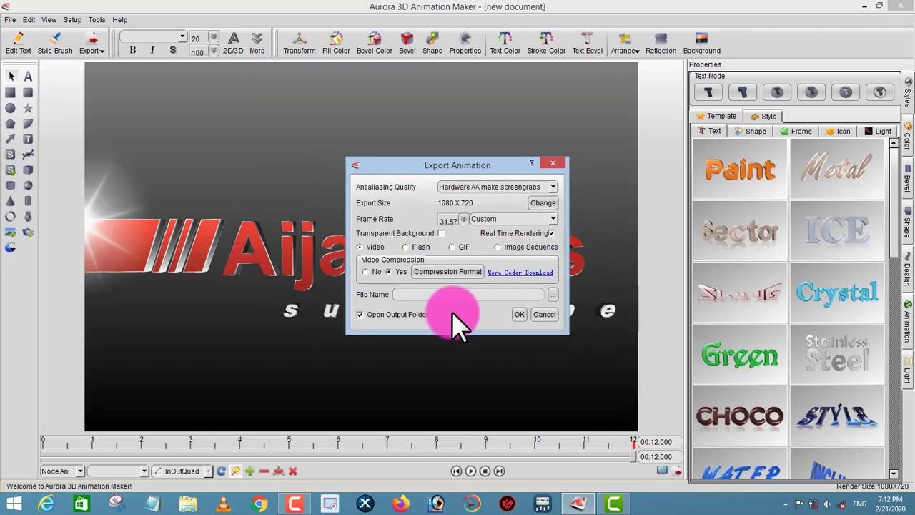
click(414, 294)
text(intro)
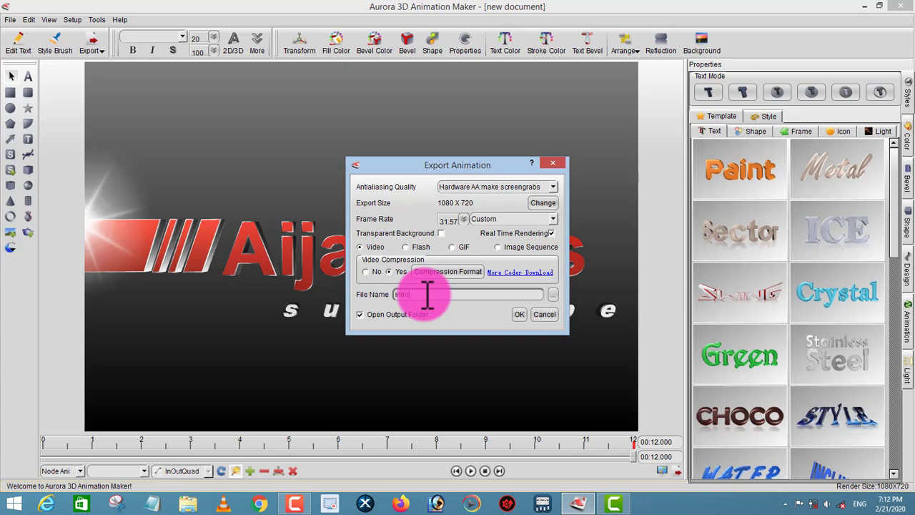
click(523, 314)
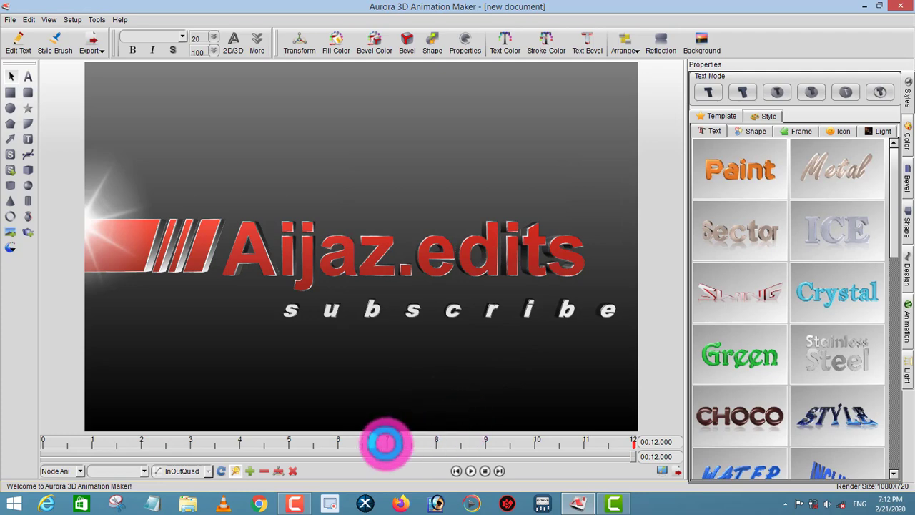
click(249, 468)
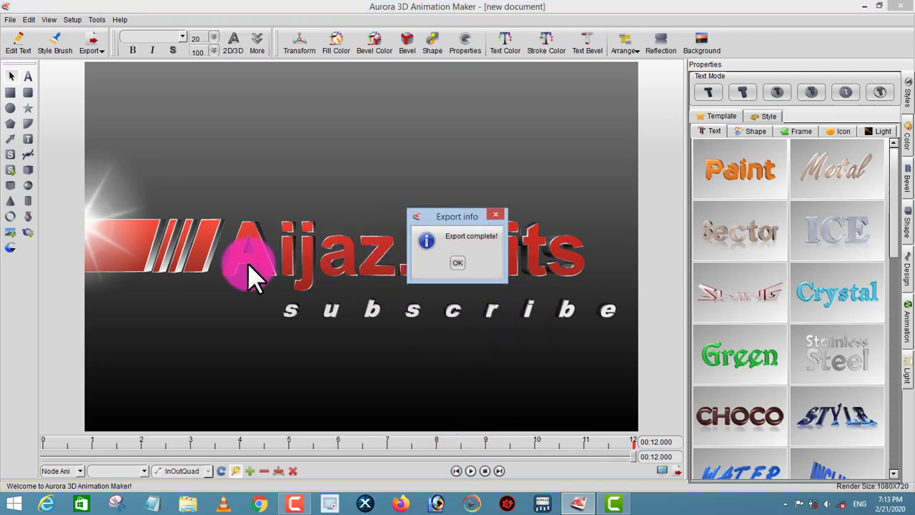
Play the exported intro video from the Desktop folder in VLC, then close it
click(457, 261)
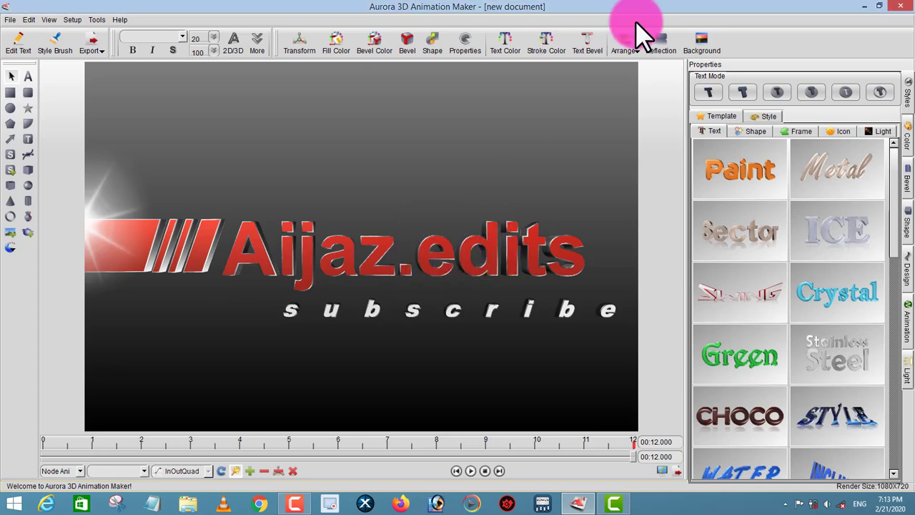
click(860, 5)
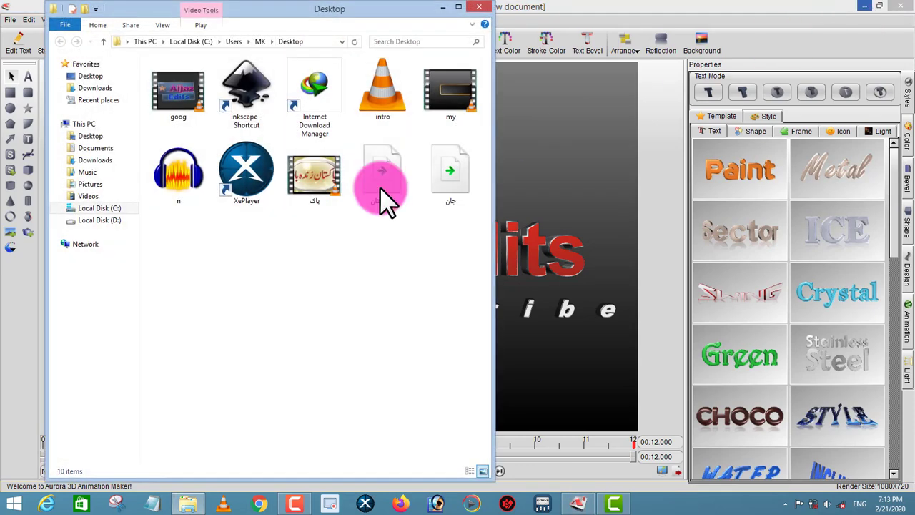
right_click(379, 79)
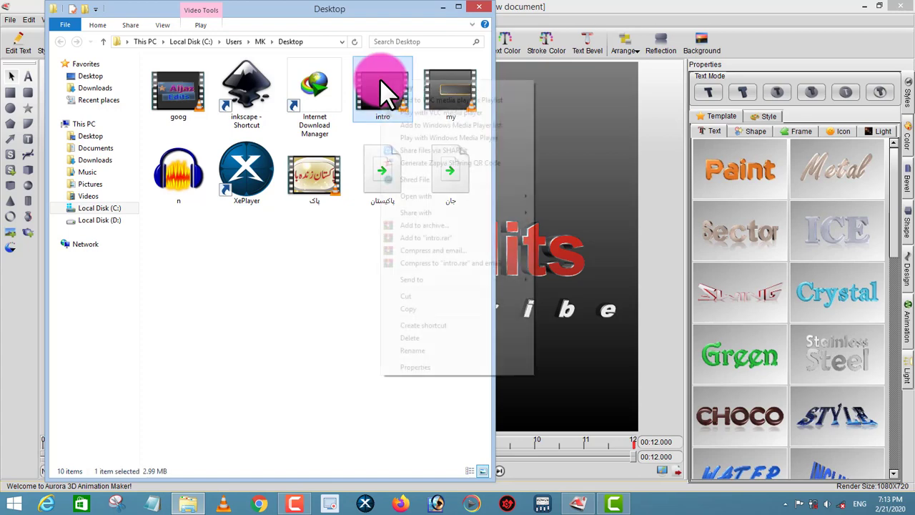
click(401, 88)
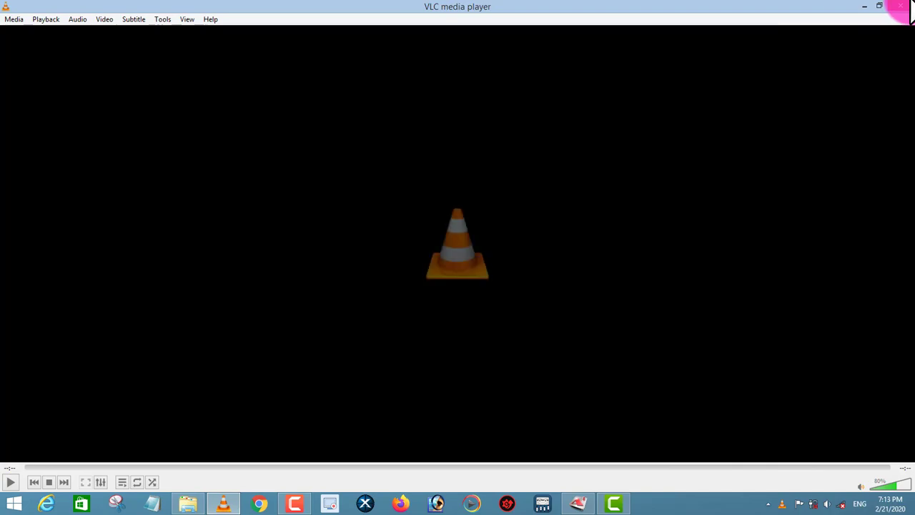
click(907, 8)
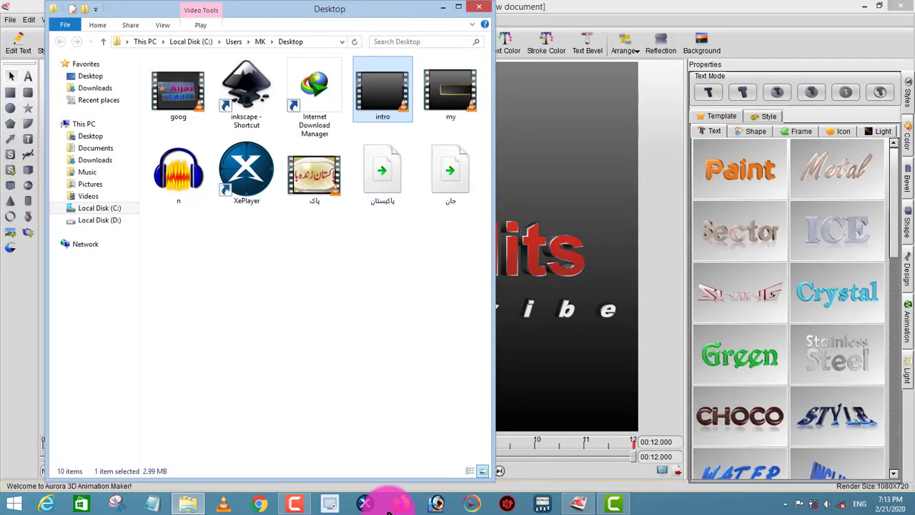
click(294, 504)
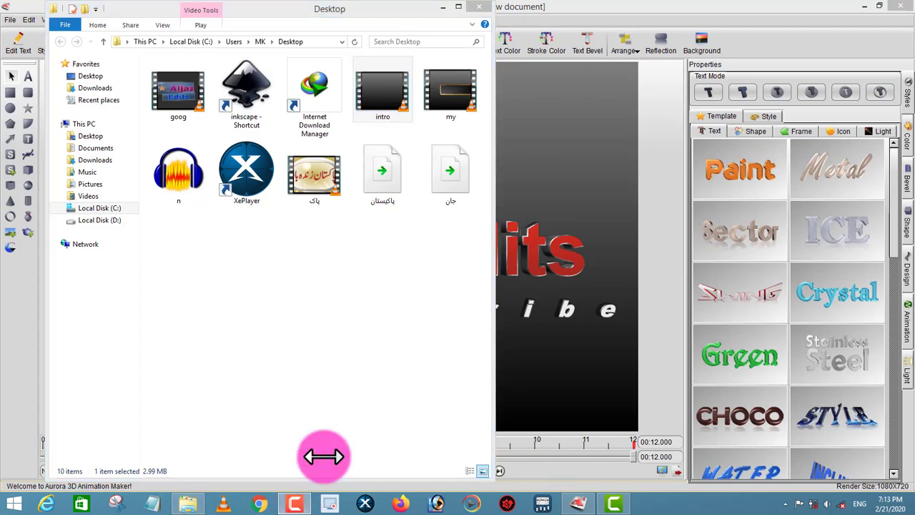